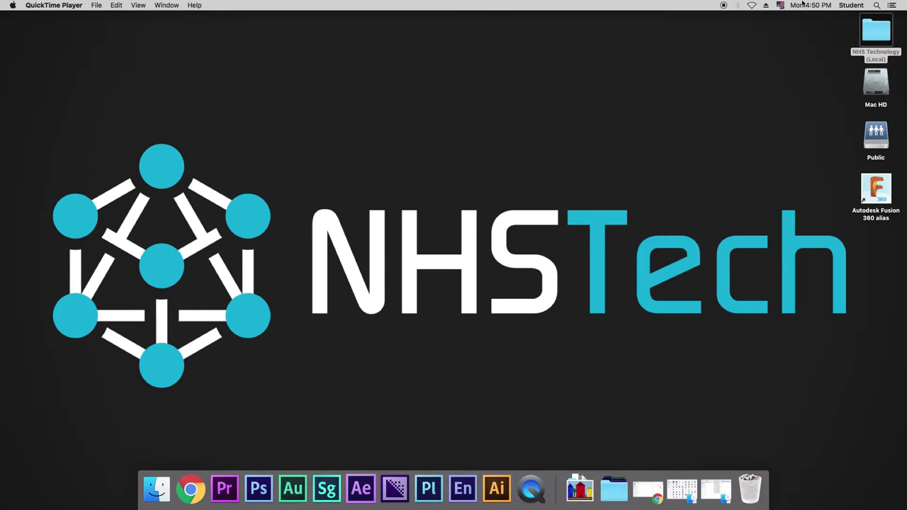
# Look through the NHS Technology (Local) and (NAS) folders in Finder, then close the window.
pyautogui.doubleClick(877, 32)
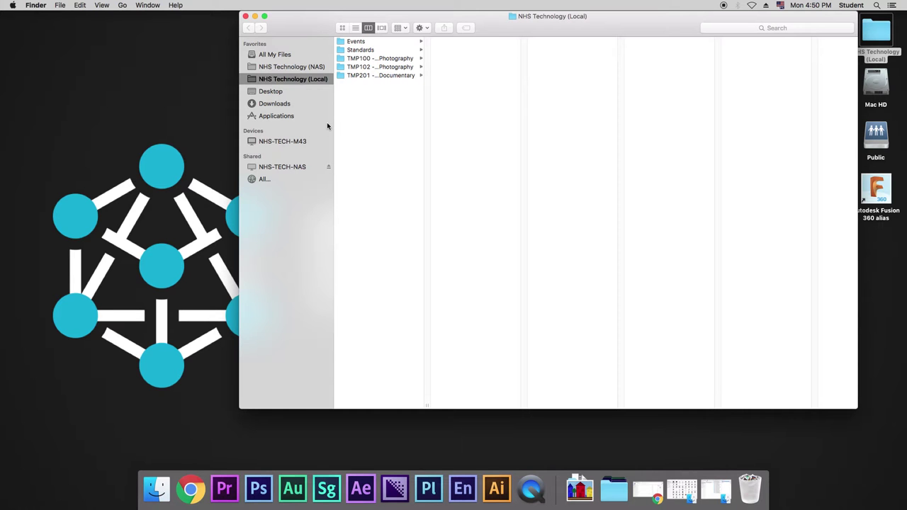
pyautogui.click(300, 68)
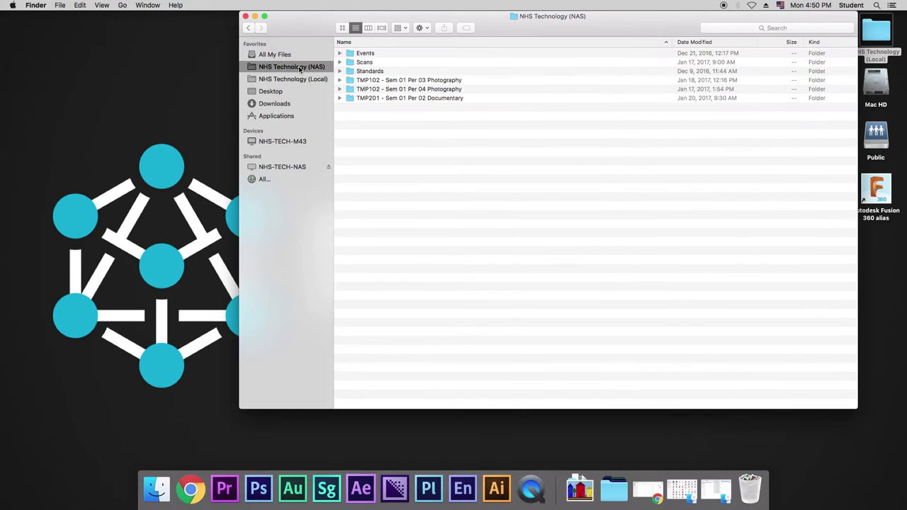
pyautogui.click(246, 16)
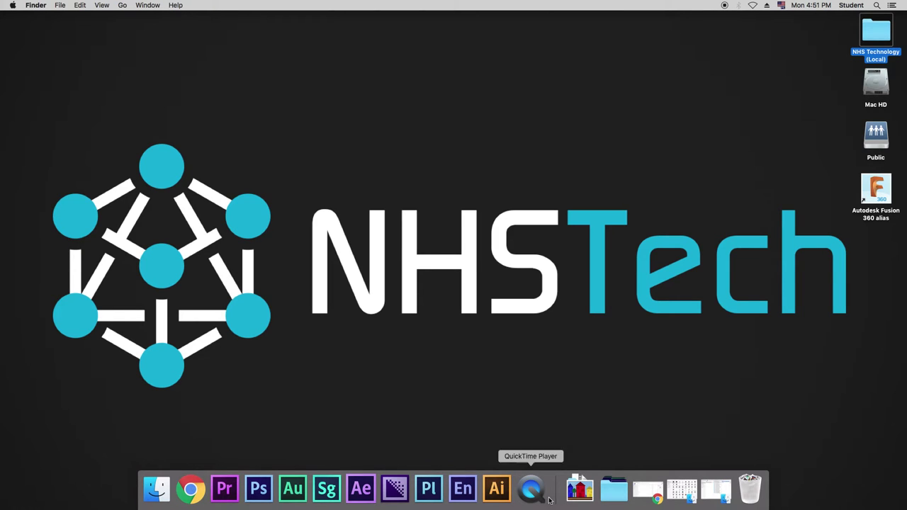
# Return to Google Drive in Chrome and open the NHS Technology (Cloud) folder.
pyautogui.click(647, 495)
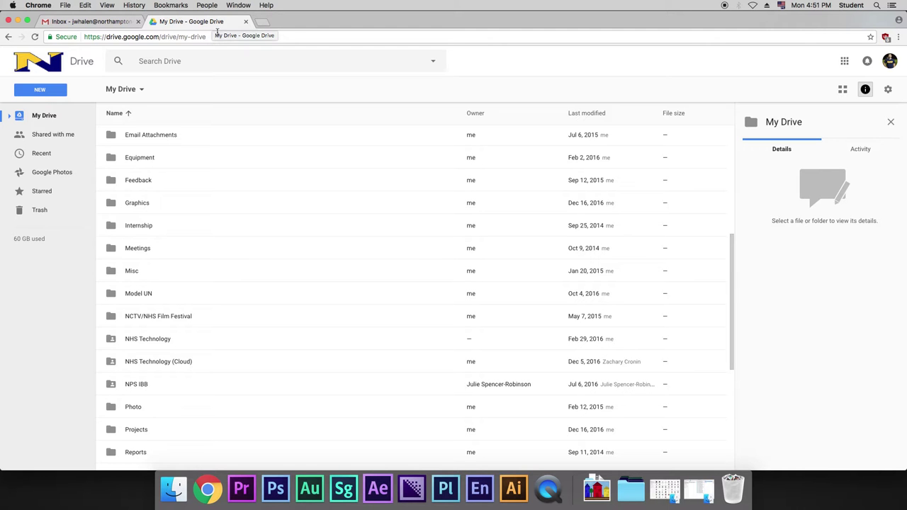
pyautogui.click(208, 362)
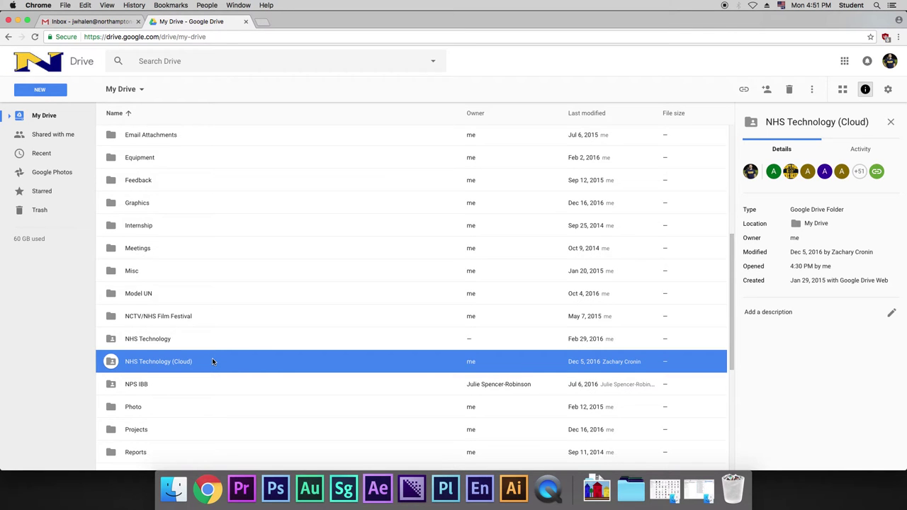
pyautogui.doubleClick(212, 359)
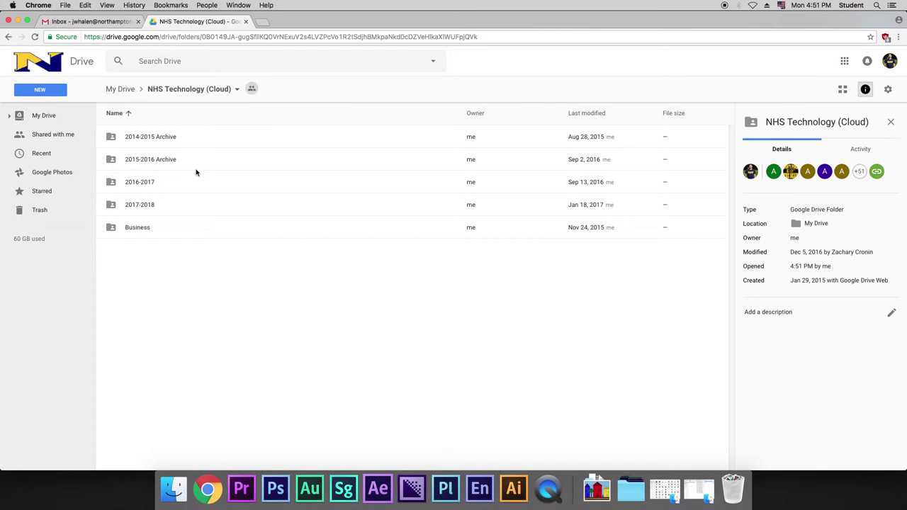
# Check the year folders from 2014-2015 Archive to 2017-2018, open 2016-2017, and open a Finder window.
pyautogui.click(182, 137)
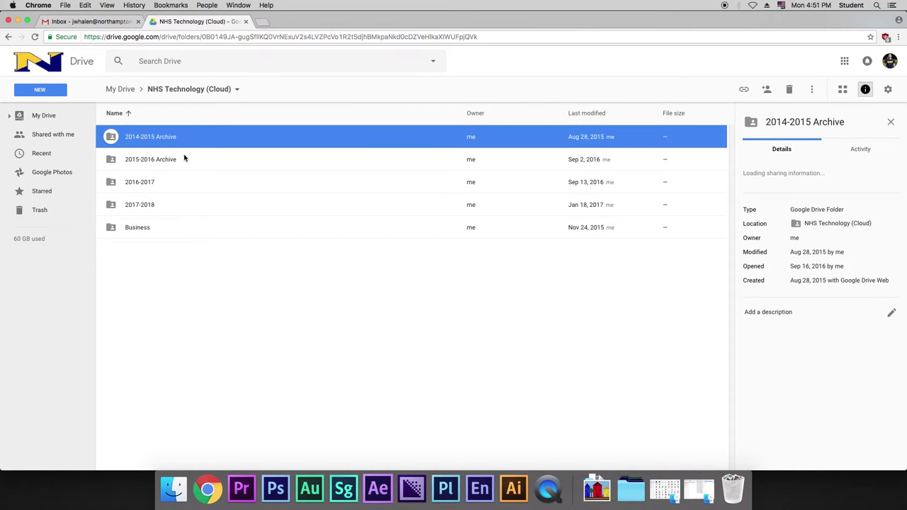
pyautogui.click(184, 159)
pyautogui.click(187, 190)
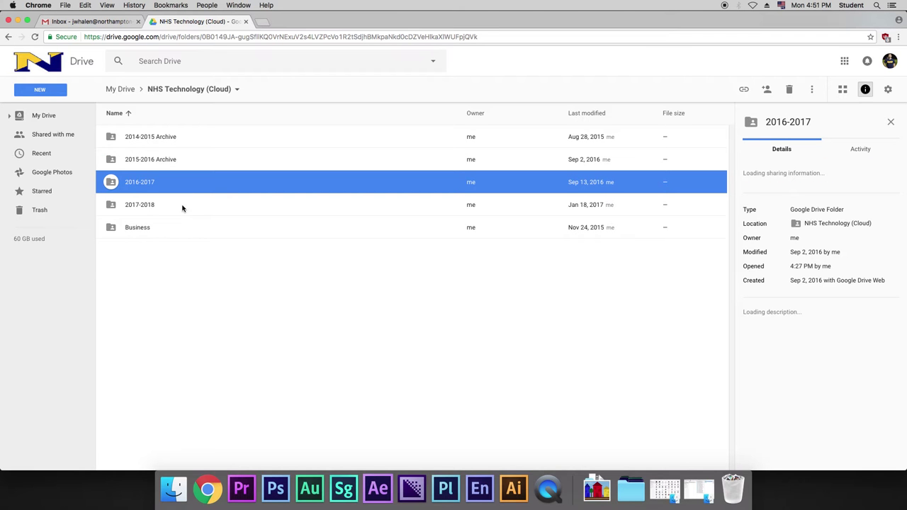
pyautogui.click(183, 206)
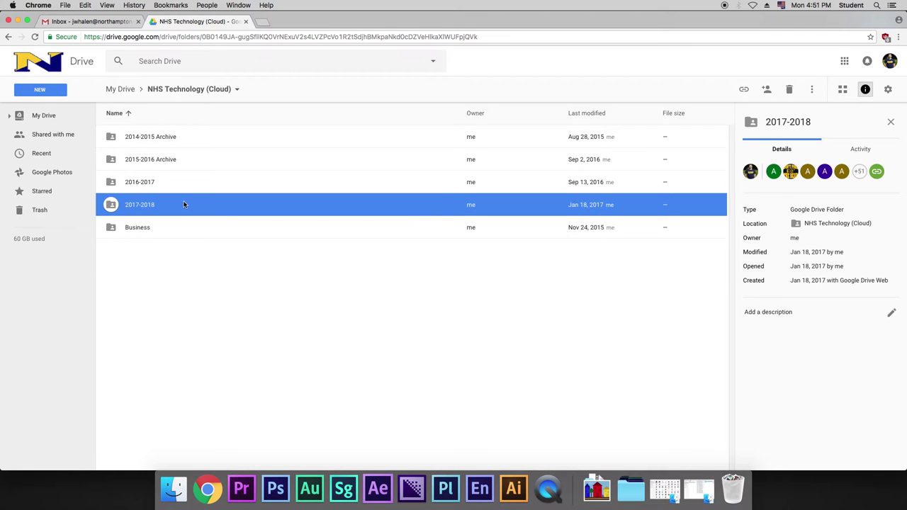
pyautogui.doubleClick(184, 182)
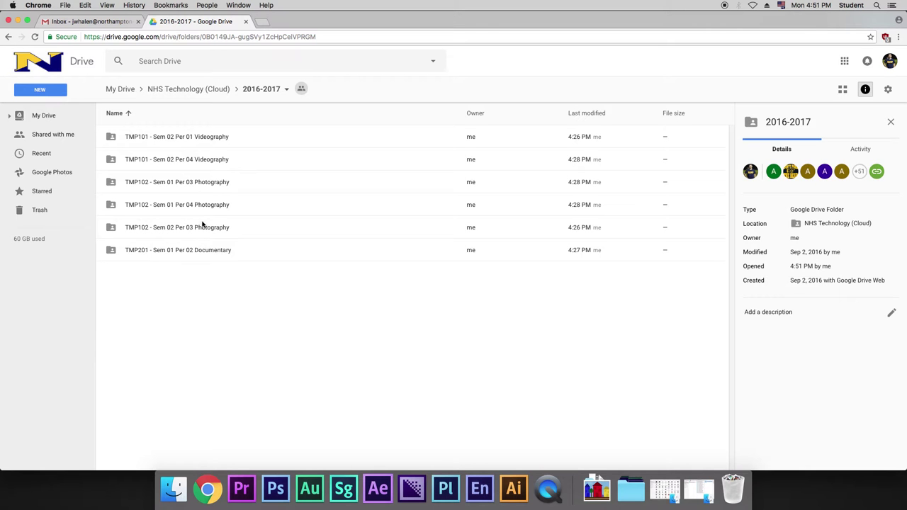
pyautogui.click(174, 489)
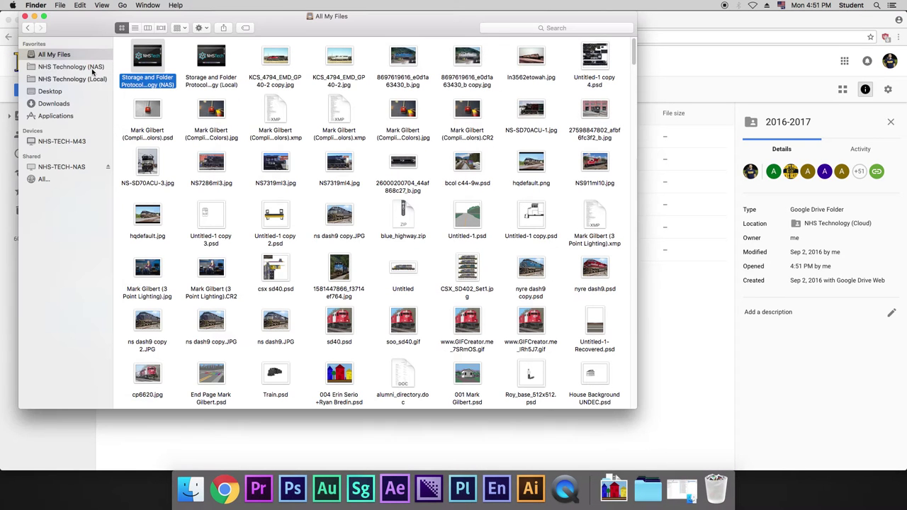
pyautogui.click(92, 68)
pyautogui.click(85, 80)
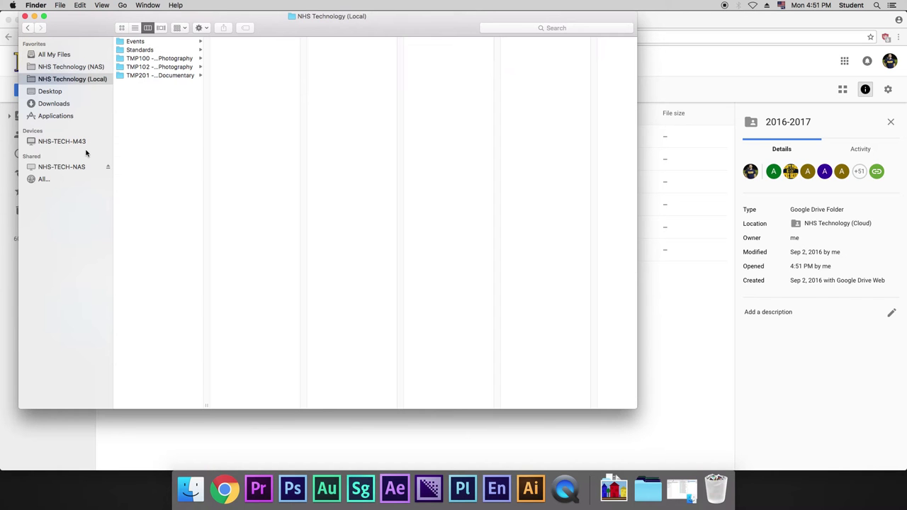
pyautogui.click(34, 15)
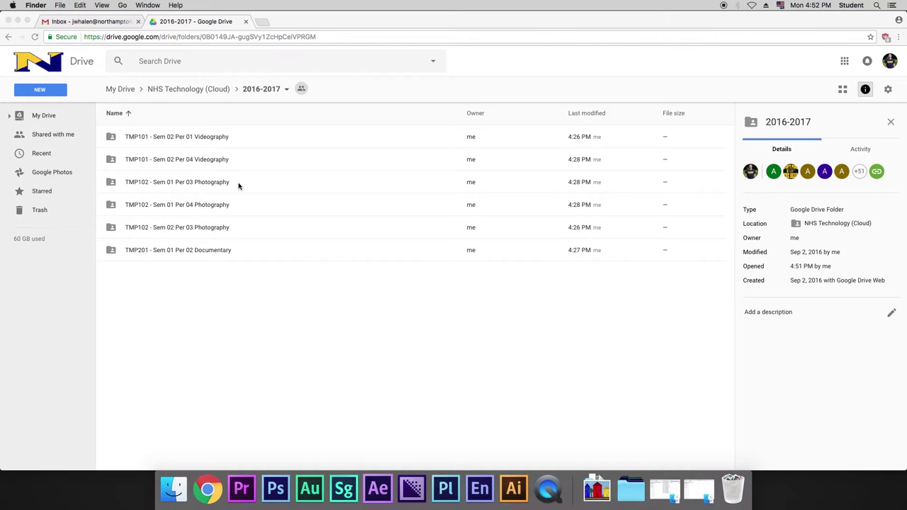
# Open the TMP201 Documentary class folder, peek into Projects, then open its Readings folder.
pyautogui.press('super+Tab')
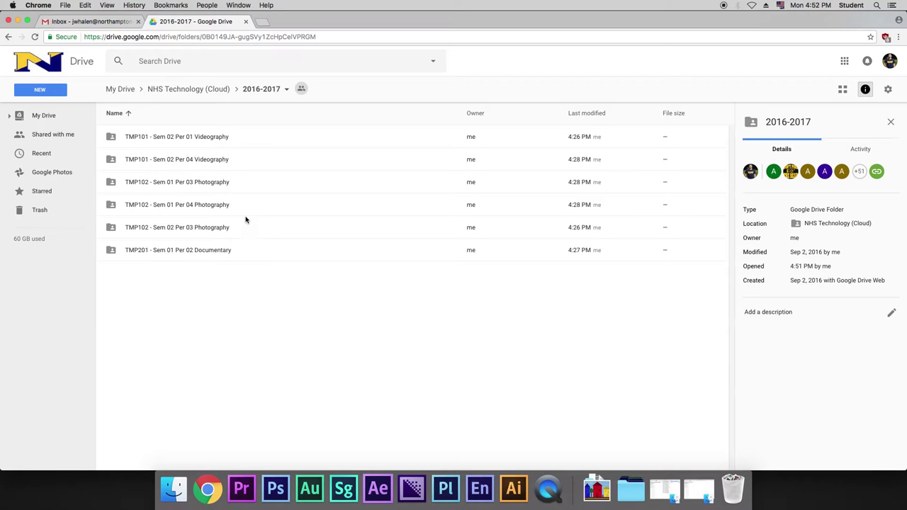
pyautogui.click(251, 252)
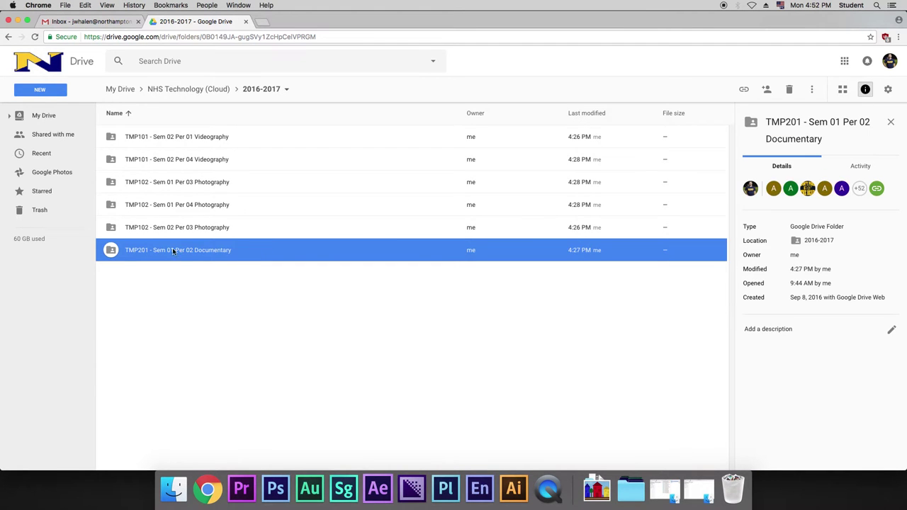
pyautogui.doubleClick(220, 249)
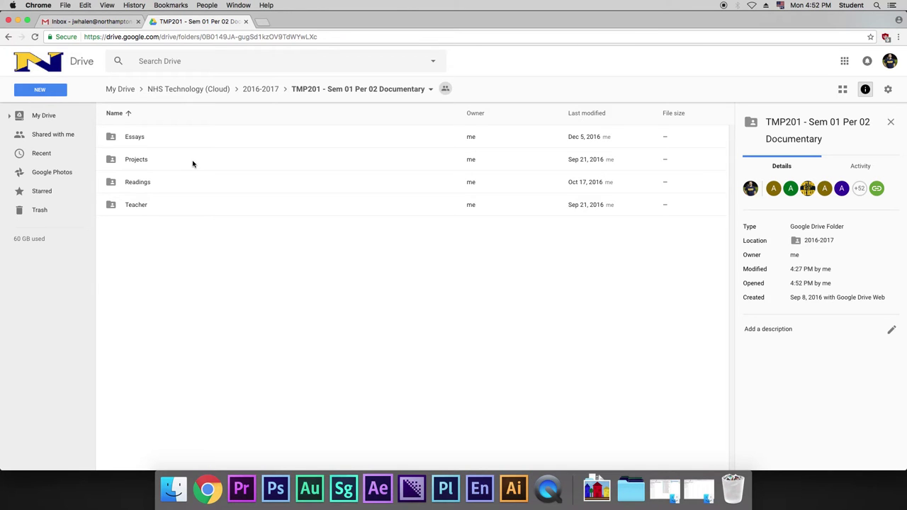
pyautogui.doubleClick(192, 162)
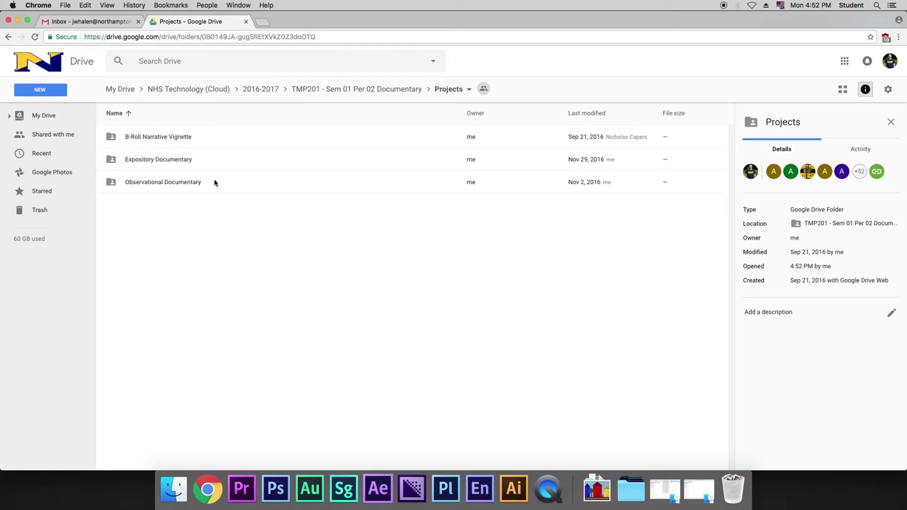
pyautogui.click(334, 90)
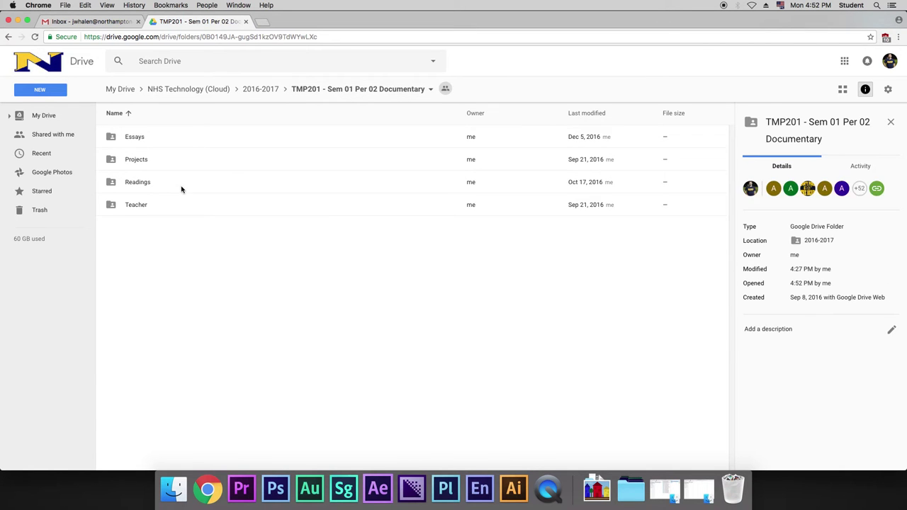
pyautogui.doubleClick(181, 184)
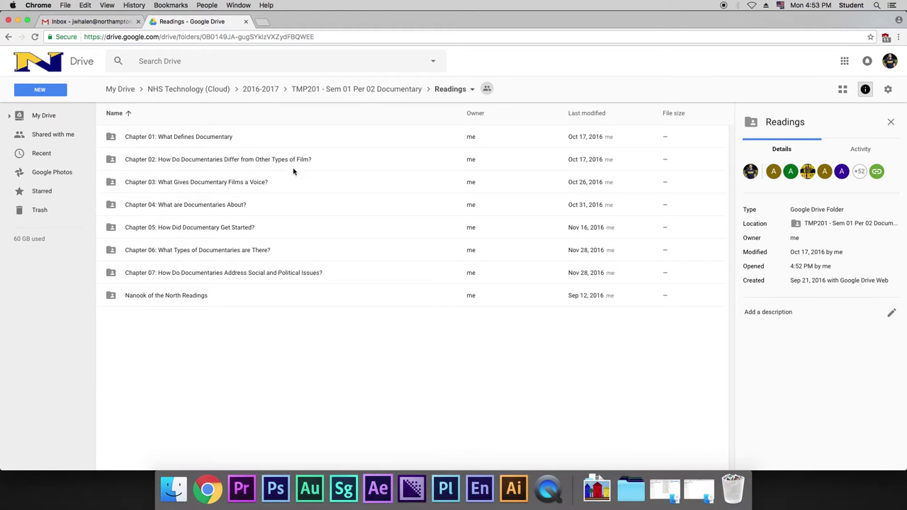
# Look inside the Readings' Chapter 02 folder, then return to the TMP201 Documentary folder.
pyautogui.click(331, 162)
pyautogui.doubleClick(332, 159)
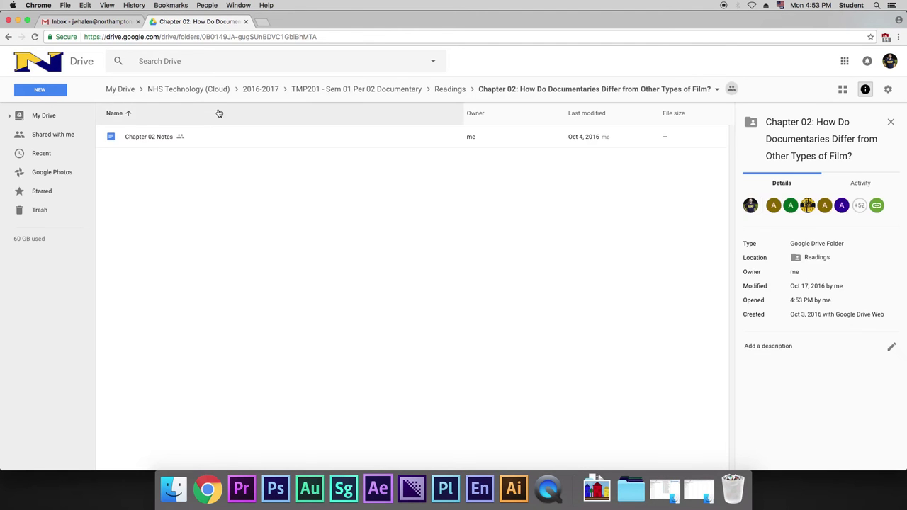
pyautogui.click(445, 89)
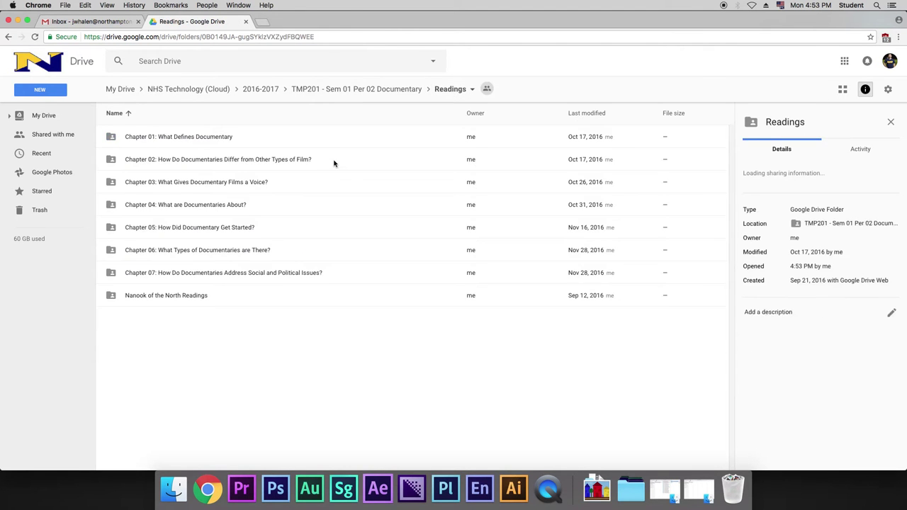
pyautogui.doubleClick(335, 162)
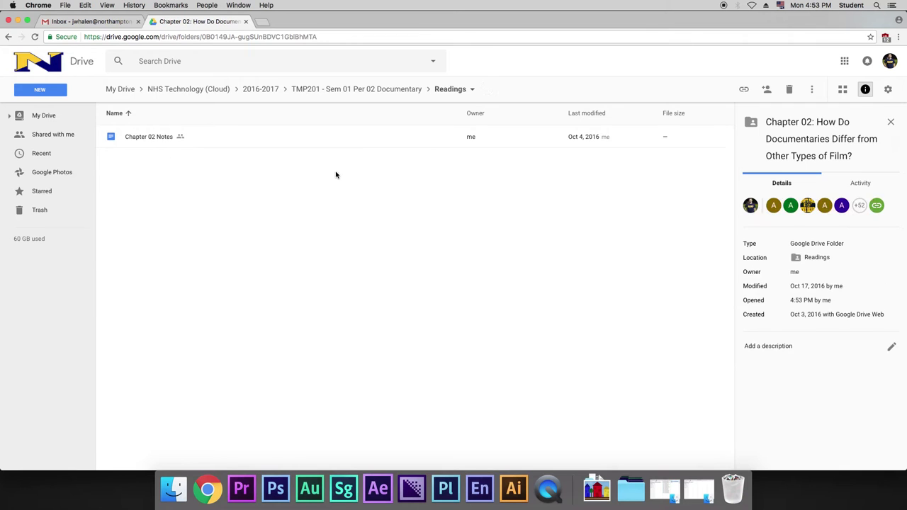
pyautogui.click(398, 89)
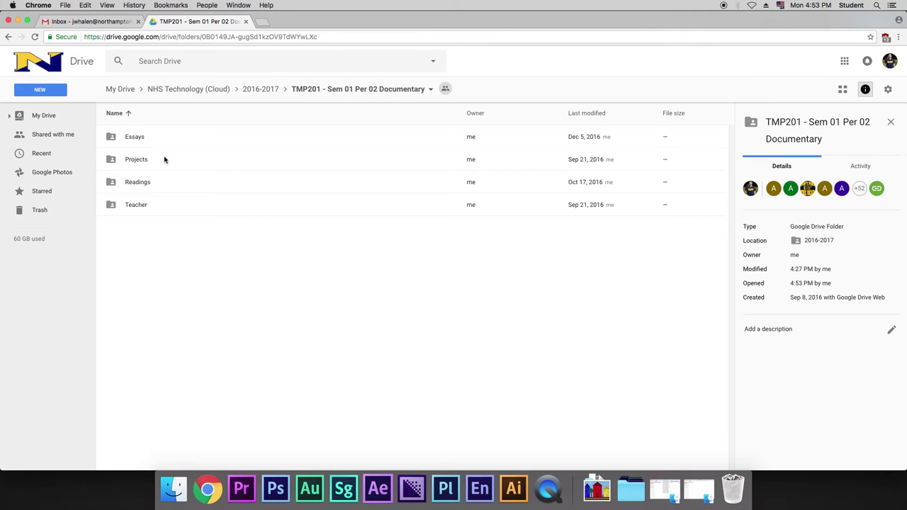
# View the Expository Documentary project under Projects, then go back up to 2016-2017.
pyautogui.click(166, 161)
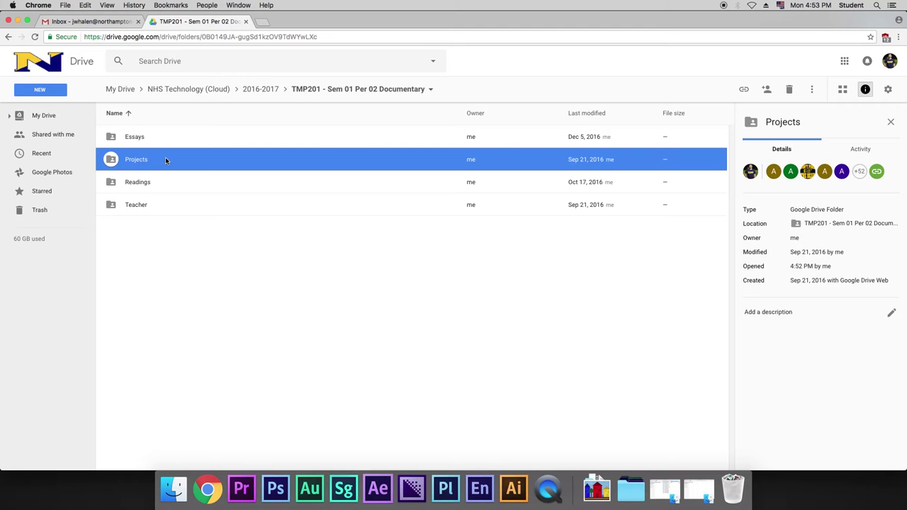
pyautogui.doubleClick(165, 159)
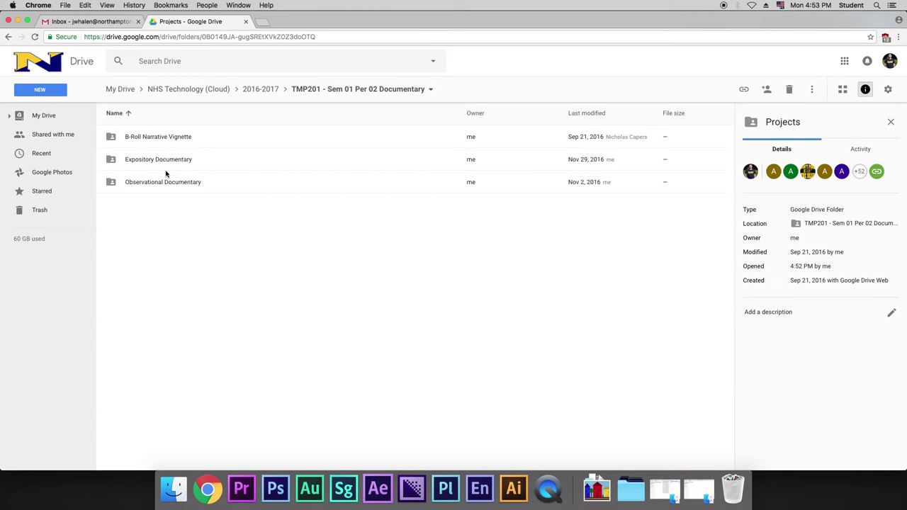
pyautogui.doubleClick(224, 163)
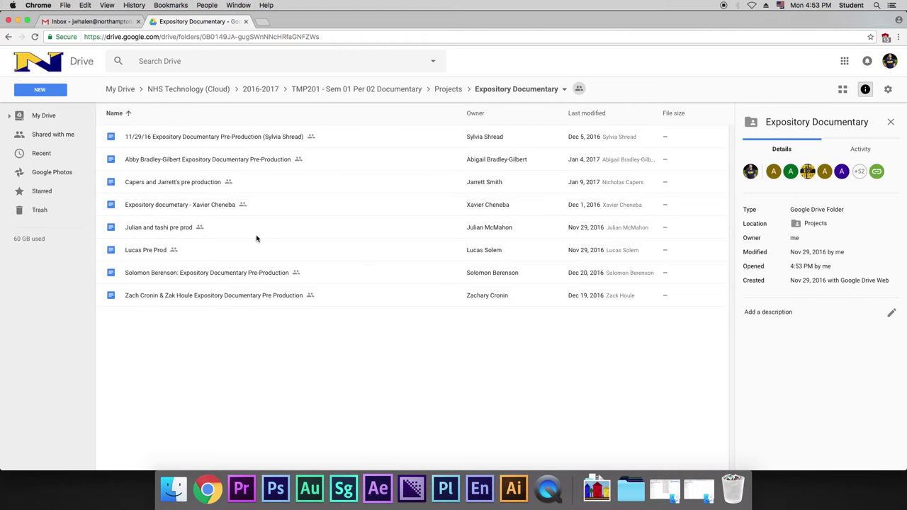
pyautogui.click(317, 90)
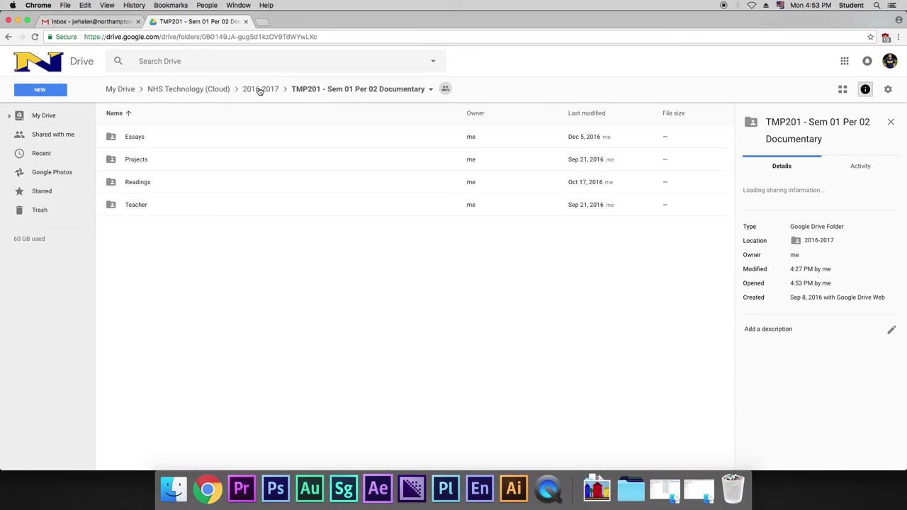
pyautogui.click(211, 92)
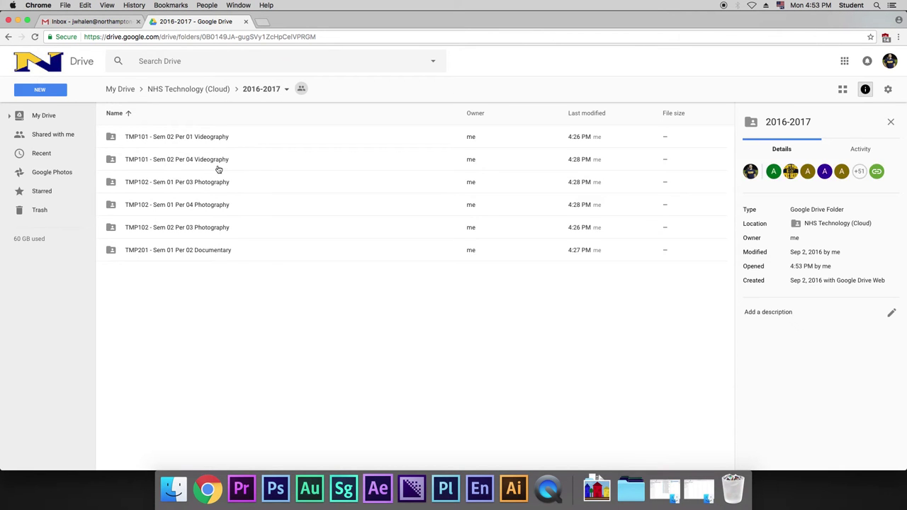
# Open TMP102 Sem 01 Per 04 Photography, then the Children's Book Period 04 document in its 2016-12-07 folder.
pyautogui.click(253, 205)
pyautogui.click(260, 184)
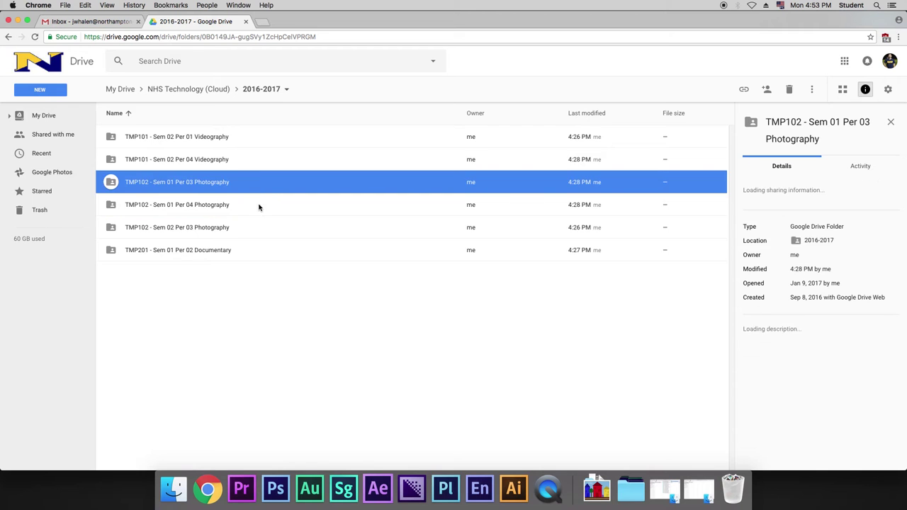
pyautogui.click(260, 203)
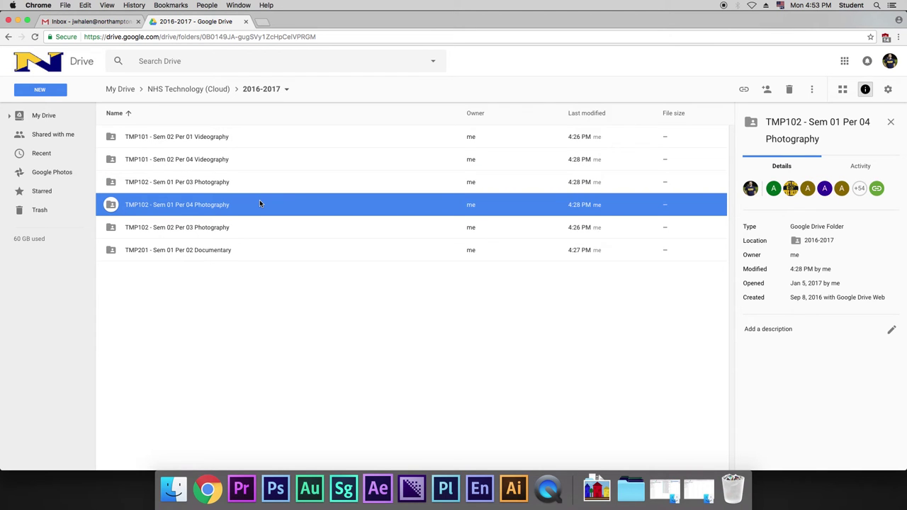
pyautogui.doubleClick(260, 205)
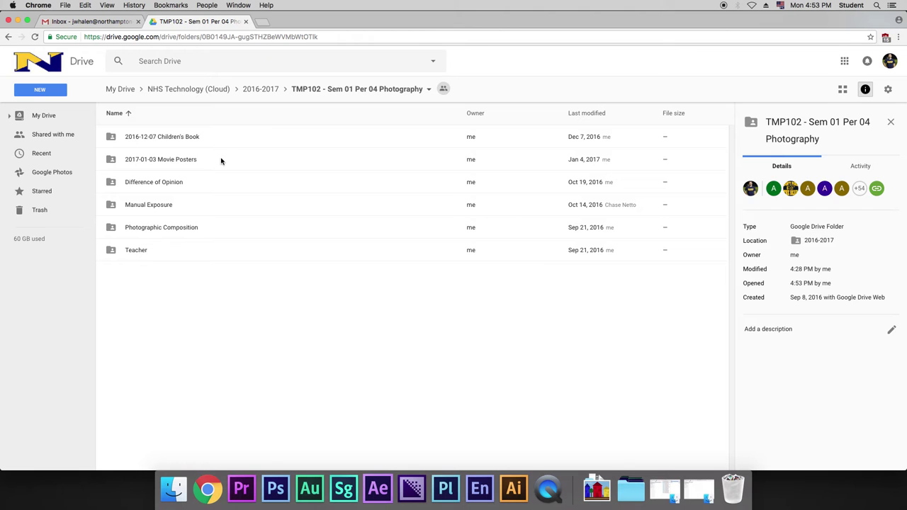
pyautogui.click(222, 159)
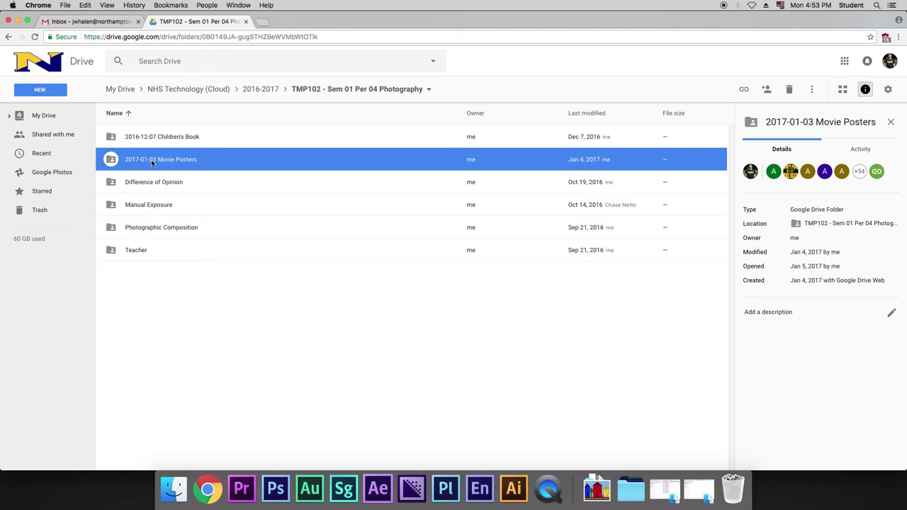
pyautogui.doubleClick(244, 137)
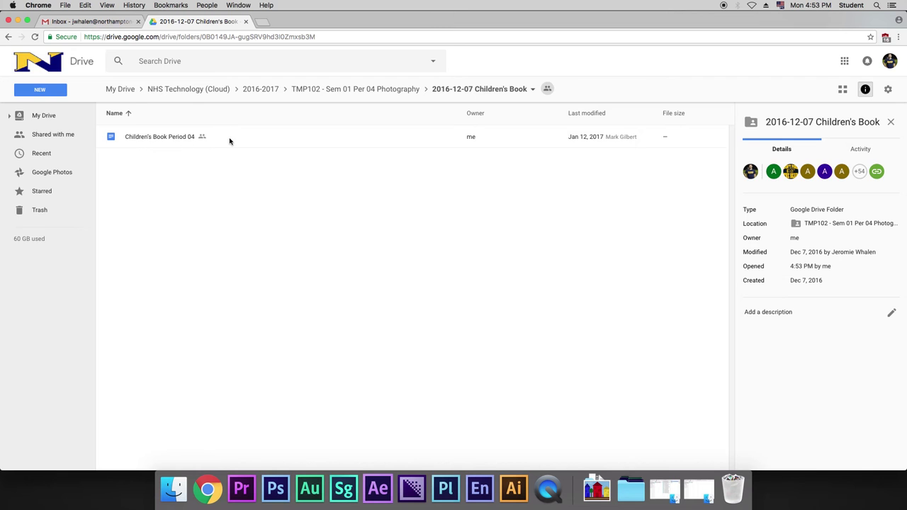
pyautogui.click(229, 139)
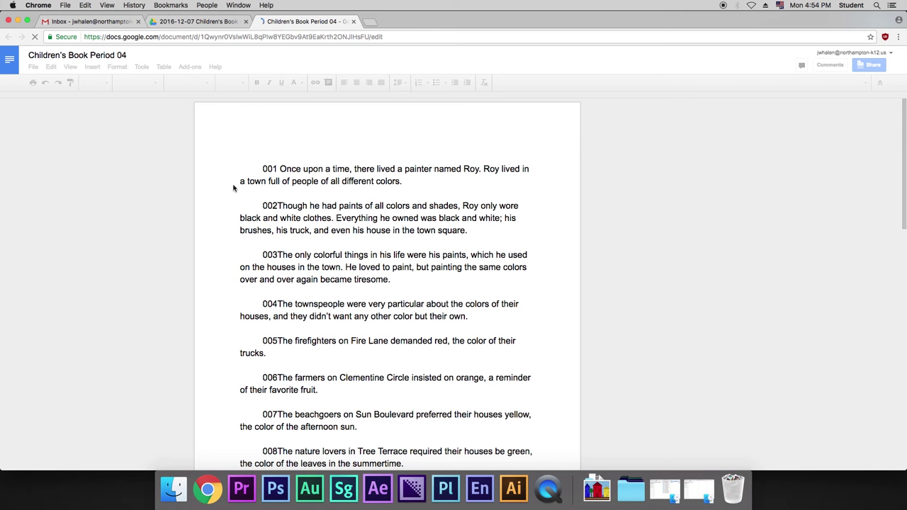
# Go back to the Per 04 Photography folder and open the Difference of Opinion presentation.
pyautogui.click(217, 21)
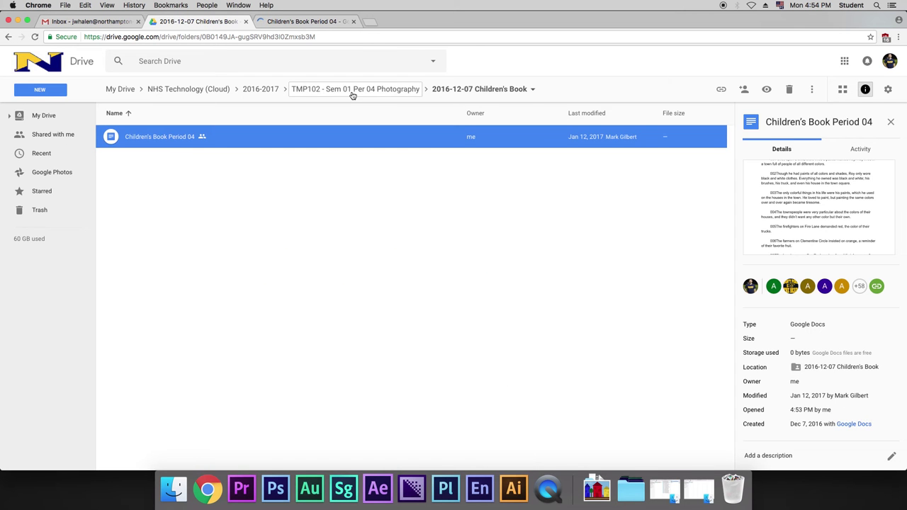
pyautogui.click(352, 90)
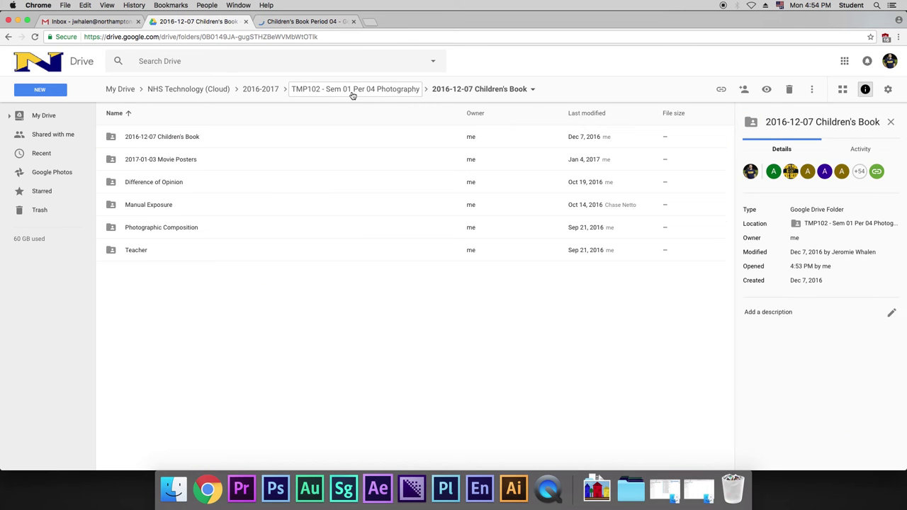
pyautogui.click(229, 187)
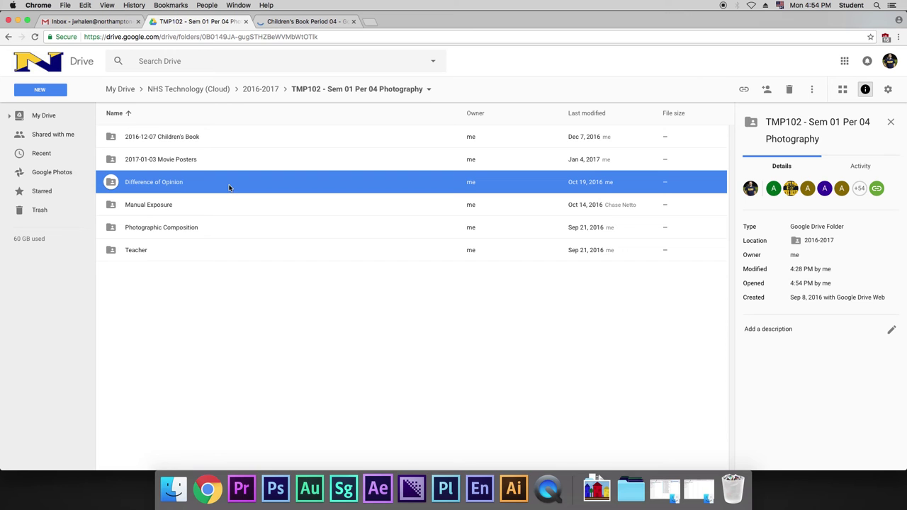
pyautogui.doubleClick(229, 186)
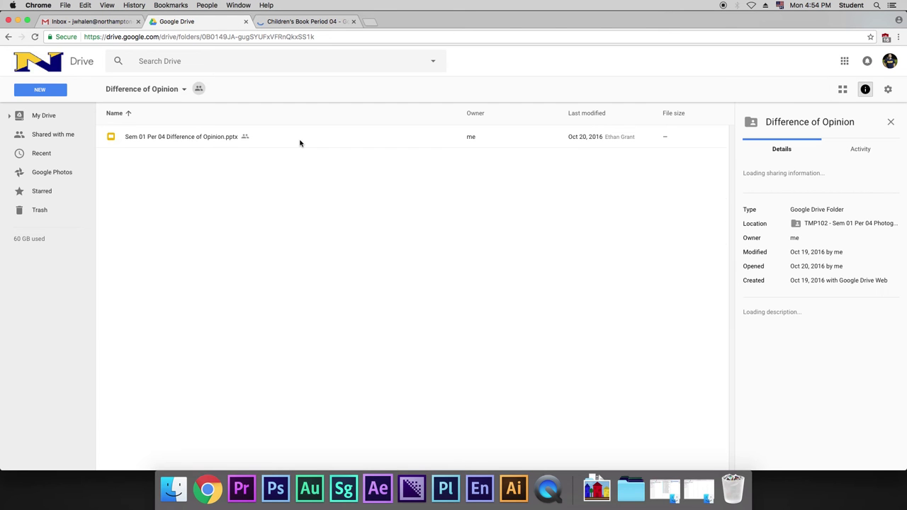
pyautogui.doubleClick(300, 143)
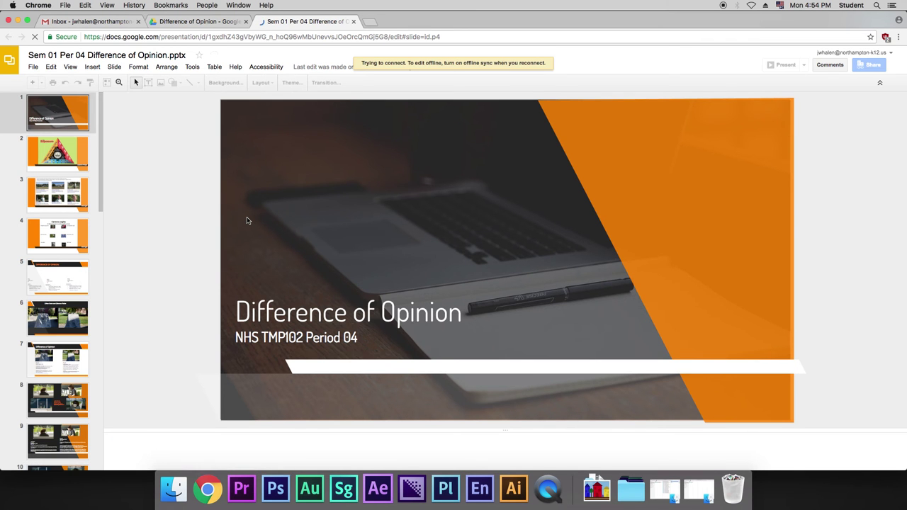
# Bring up Finder showing the five NHS Technology (Local) folders.
pyautogui.click(168, 492)
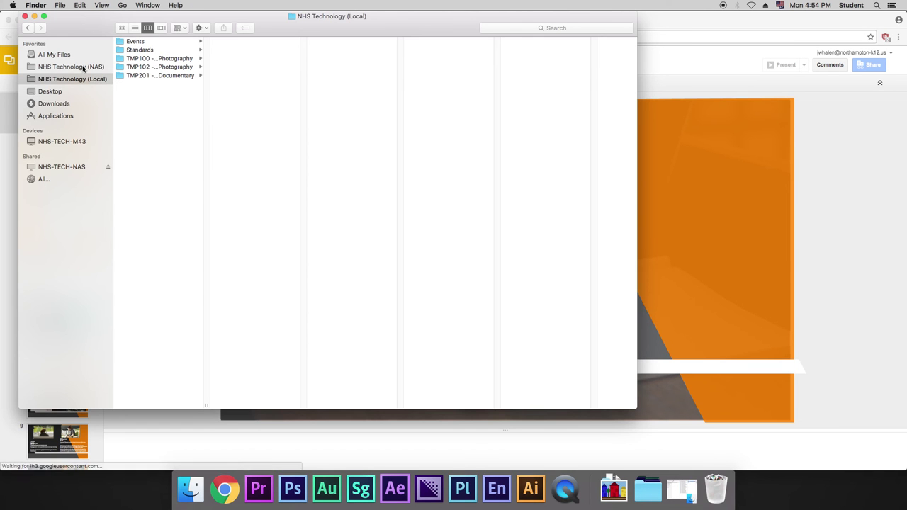
# View the NHS Technology (NAS) folders, then minimise Finder to return to the Difference of Opinion slides.
pyautogui.click(82, 67)
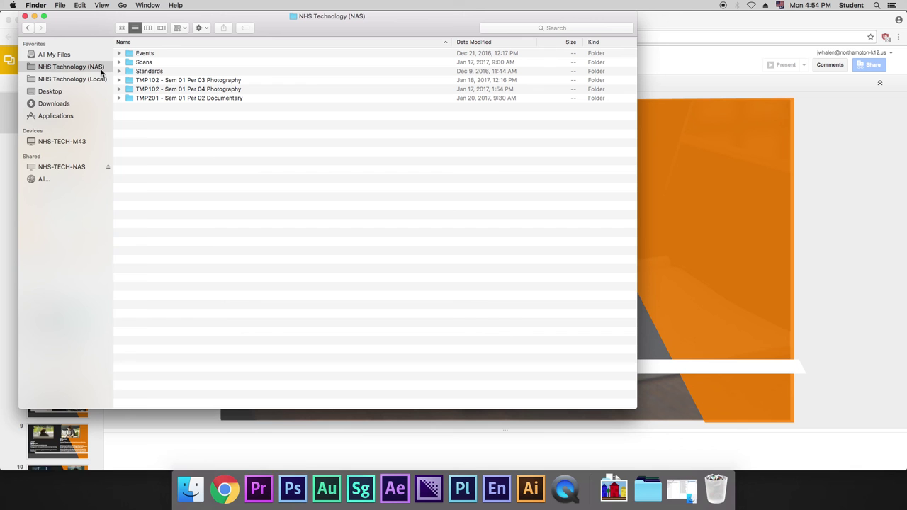
pyautogui.click(36, 17)
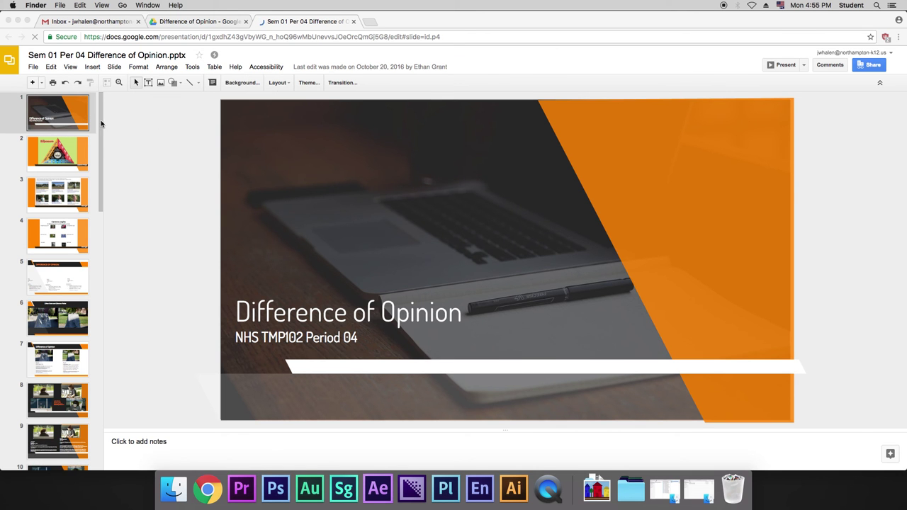
pyautogui.click(101, 124)
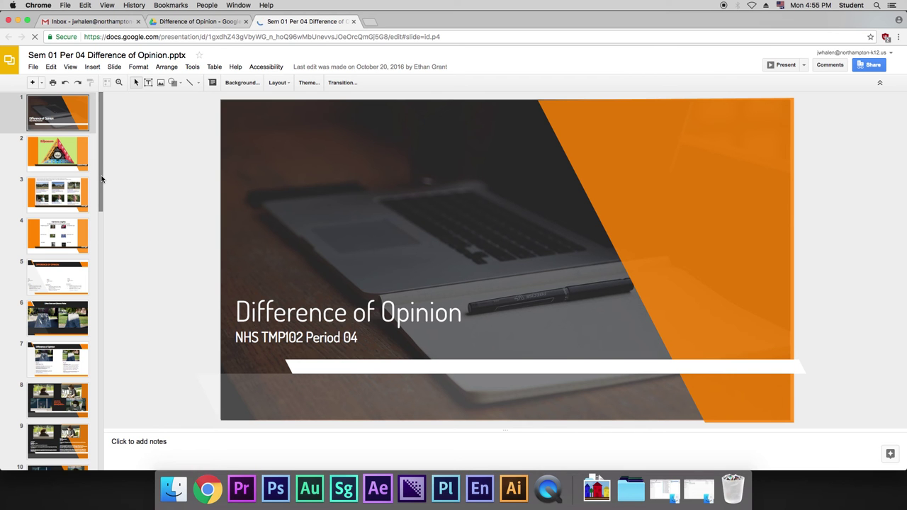
pyautogui.scroll(-3, 102, 178)
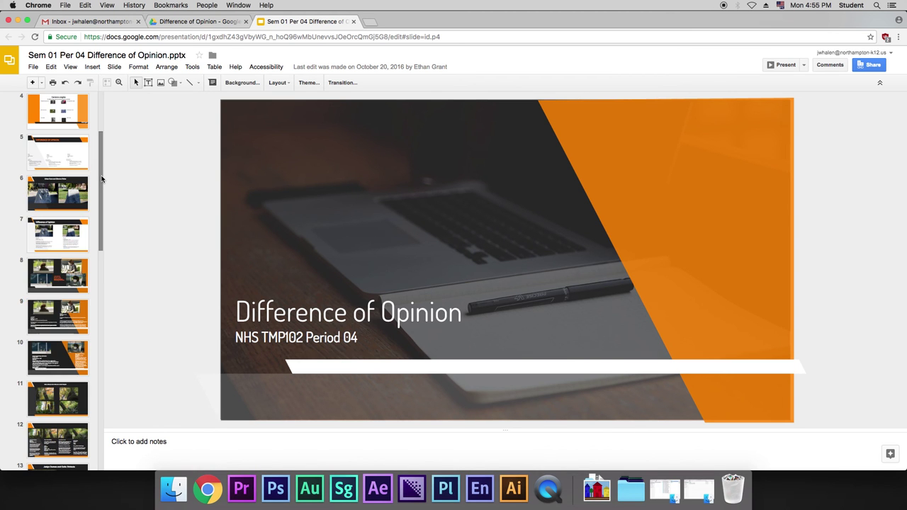